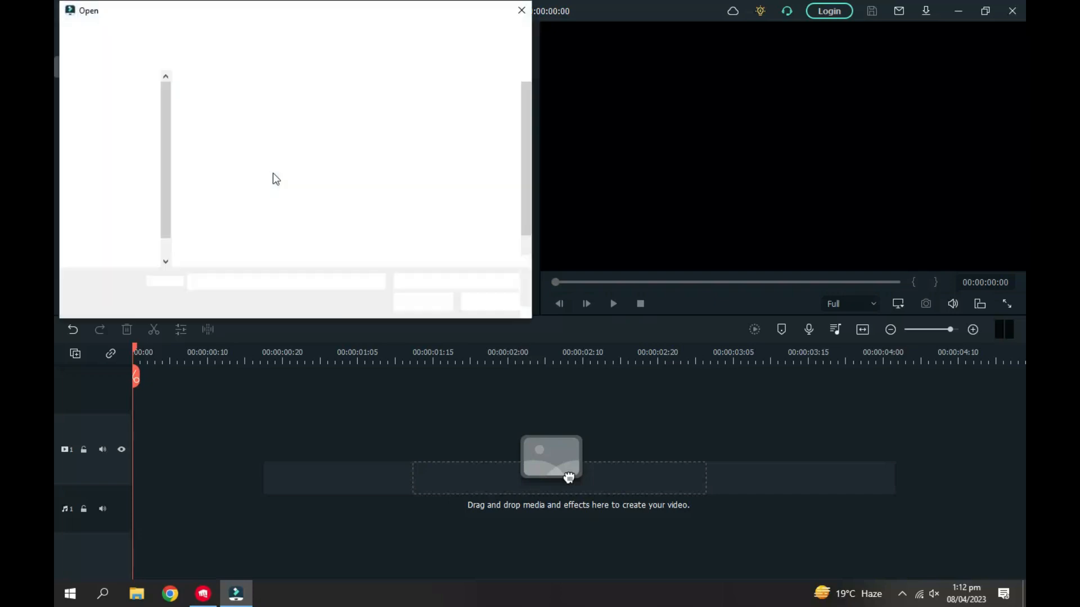
left_click(302, 121)
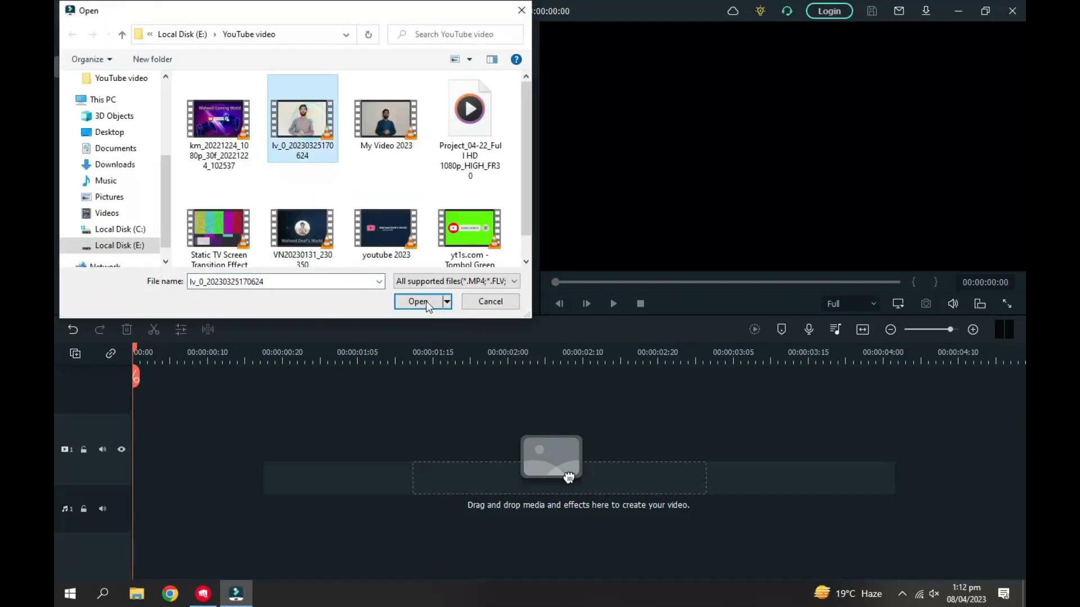
left_click(425, 300)
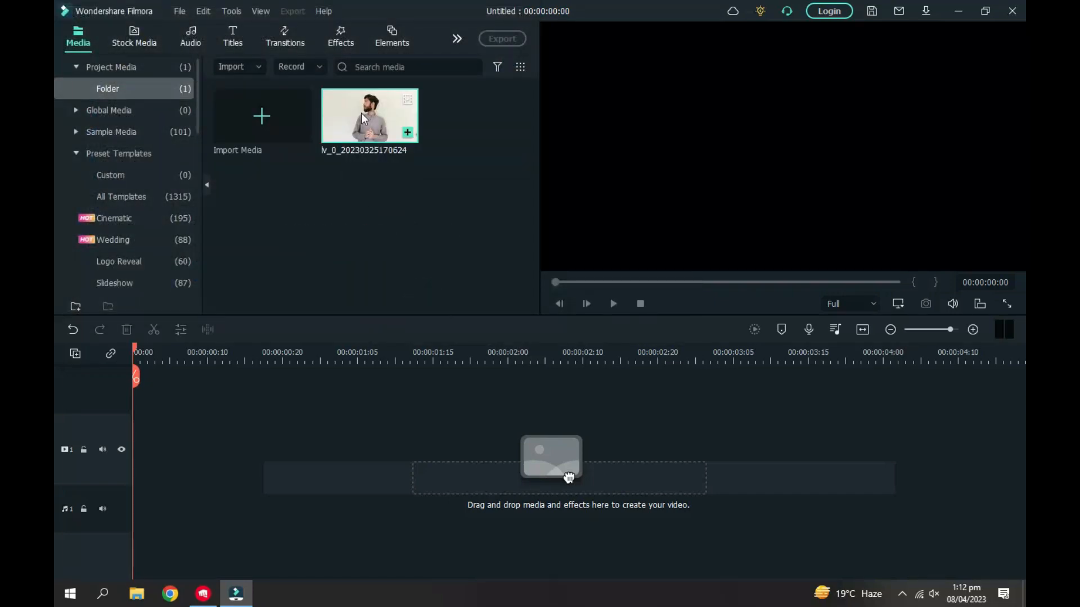
double_click(361, 116)
left_click_drag(367, 119, 130, 413)
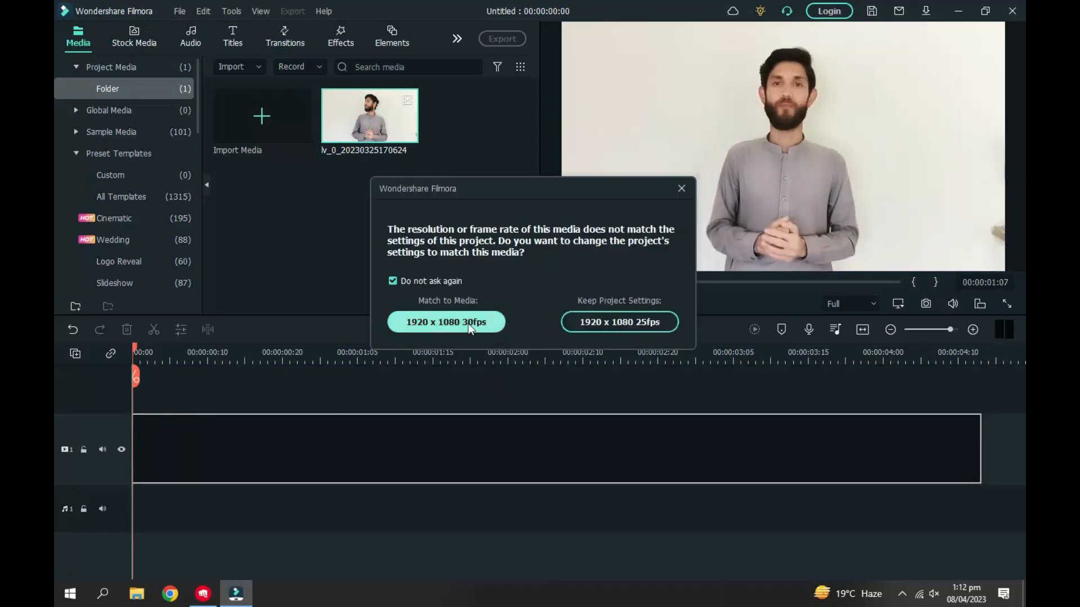
left_click(465, 323)
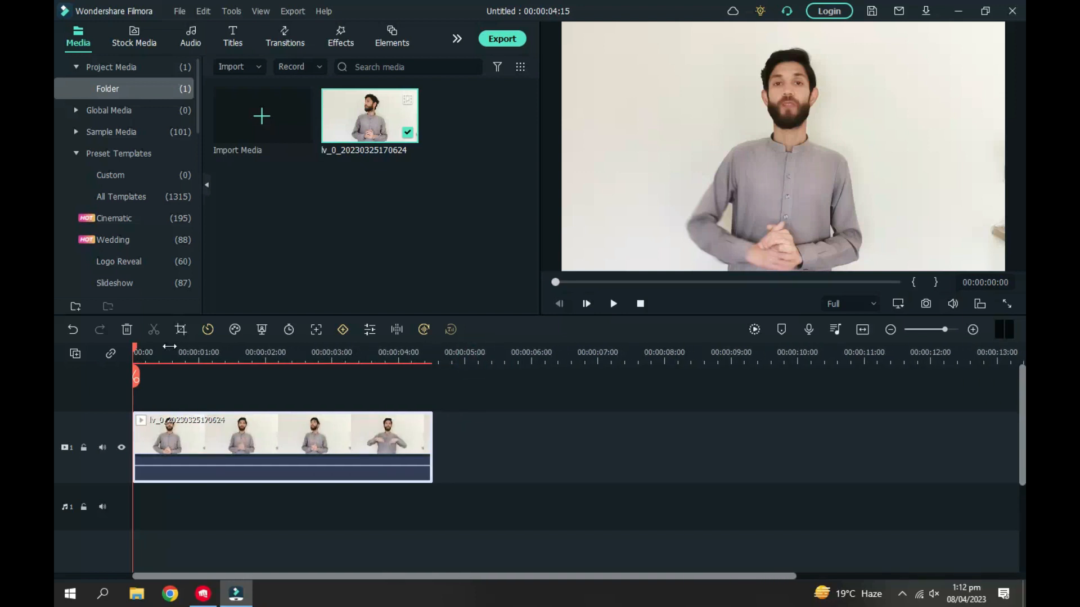
- Scrub through the clip to 00:00:04:11 and search the title library for "youtube subscribe"
left_click(133, 345)
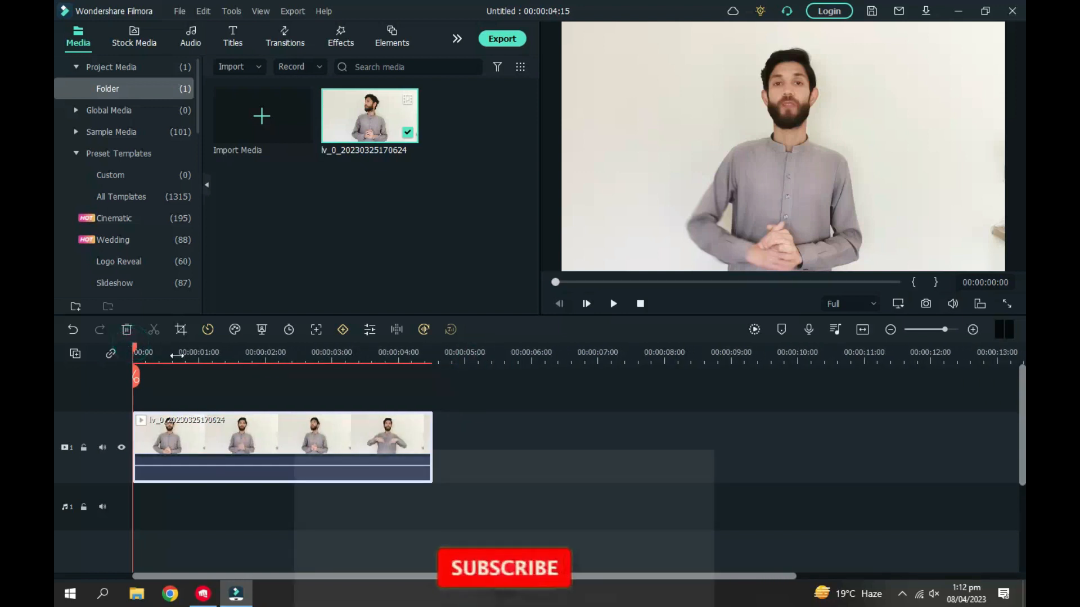
left_click_drag(176, 346, 424, 394)
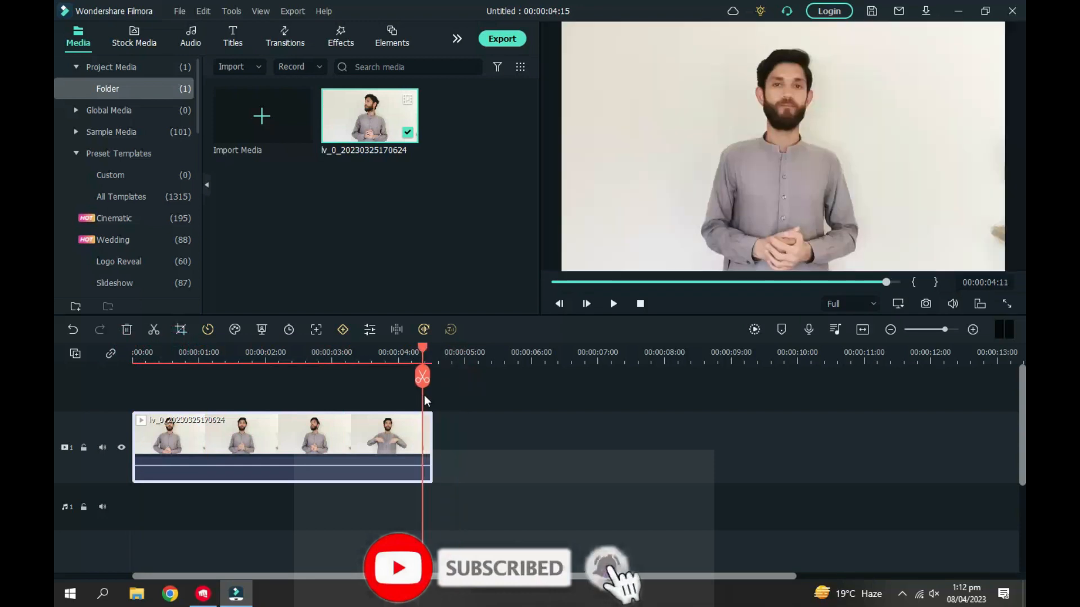
left_click(232, 36)
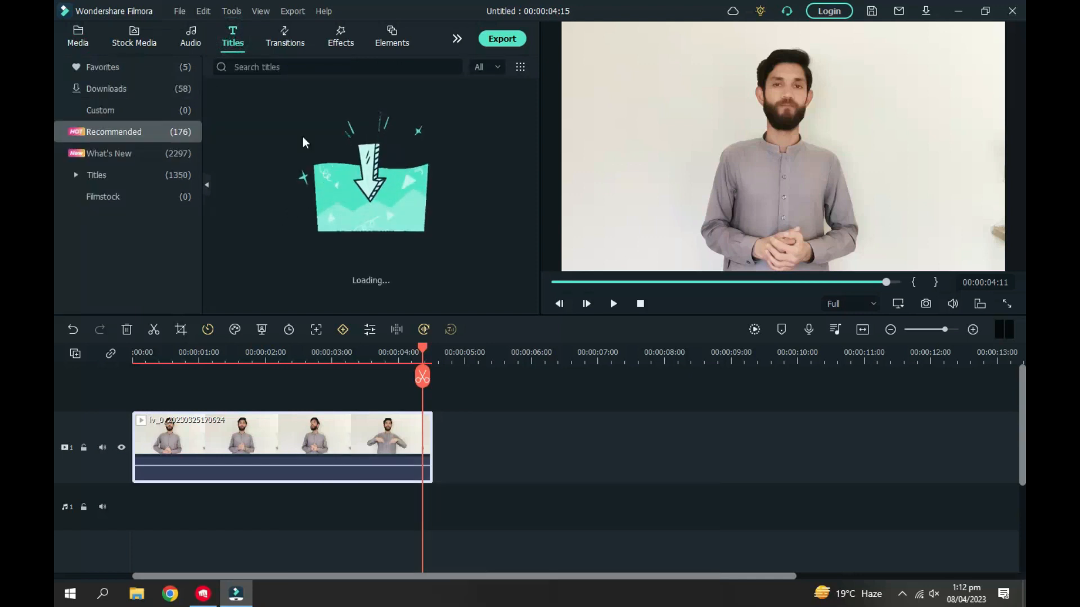
left_click(280, 66)
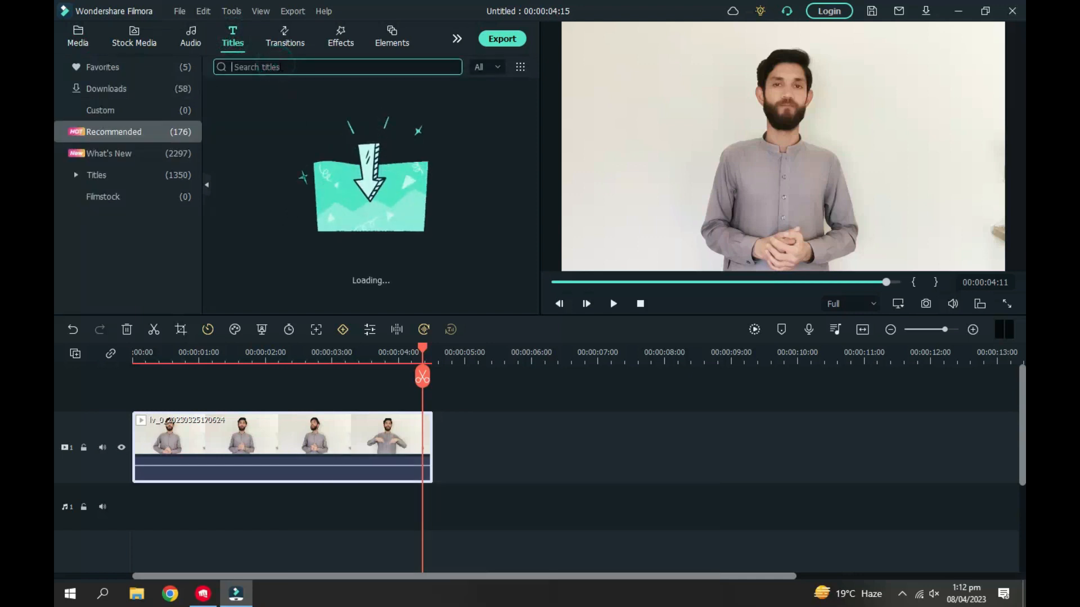
type("yout")
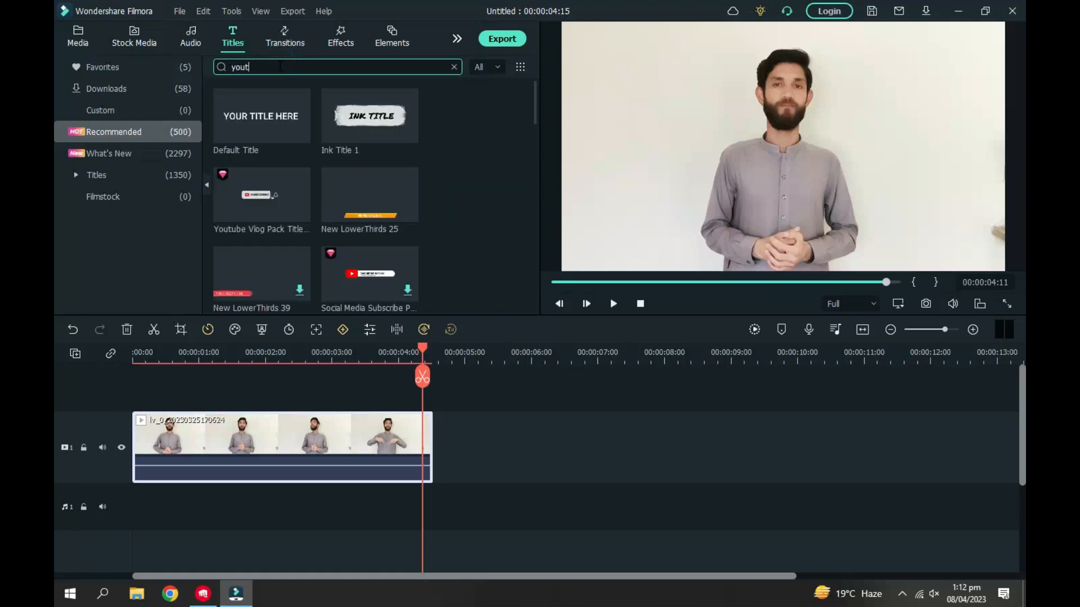
type("ube")
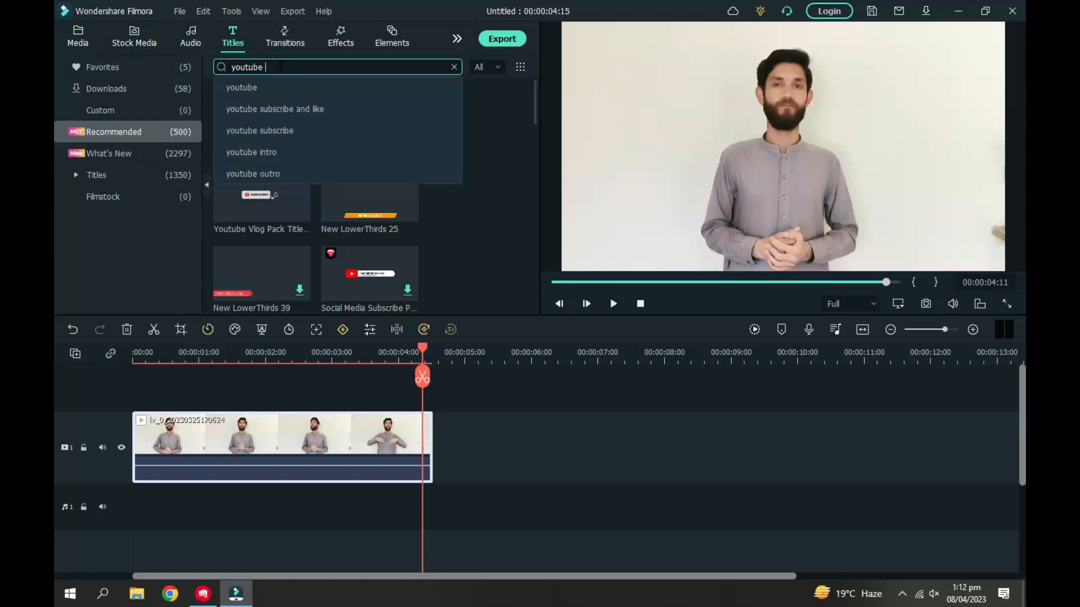
left_click(257, 130)
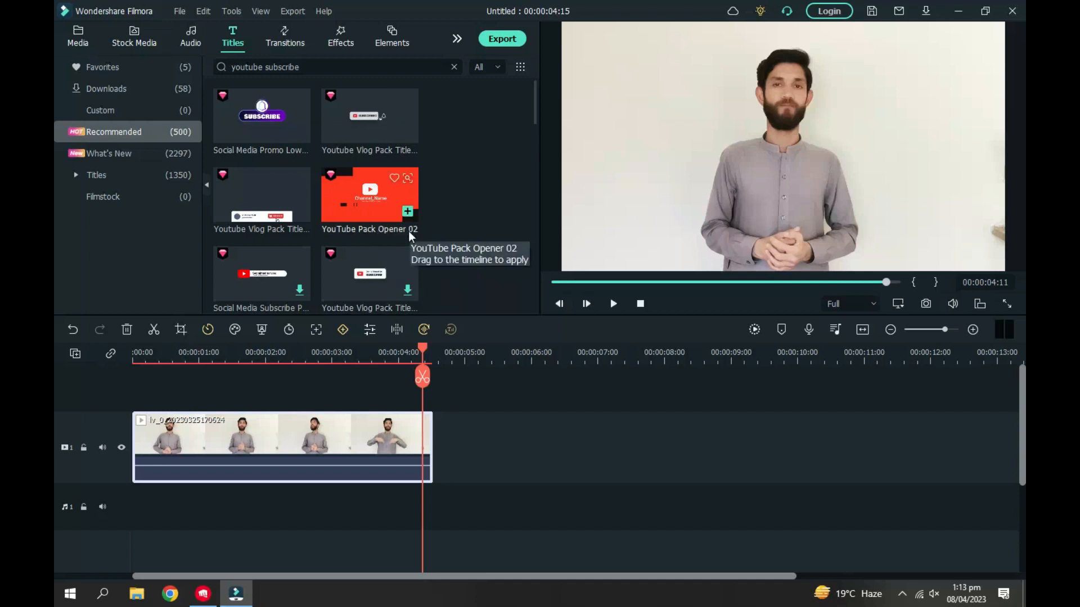
- Preview the YouTube Pack Opener 02 title and place it directly after the video clip, dismissing the purchase offer
left_click(369, 214)
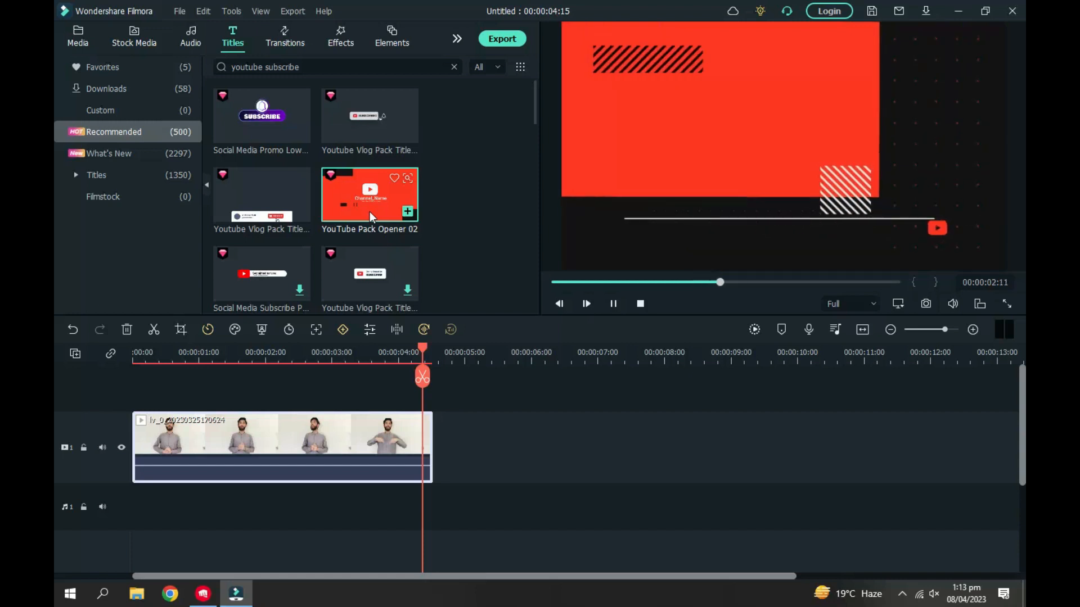
left_click(613, 304)
left_click_drag(386, 195, 432, 430)
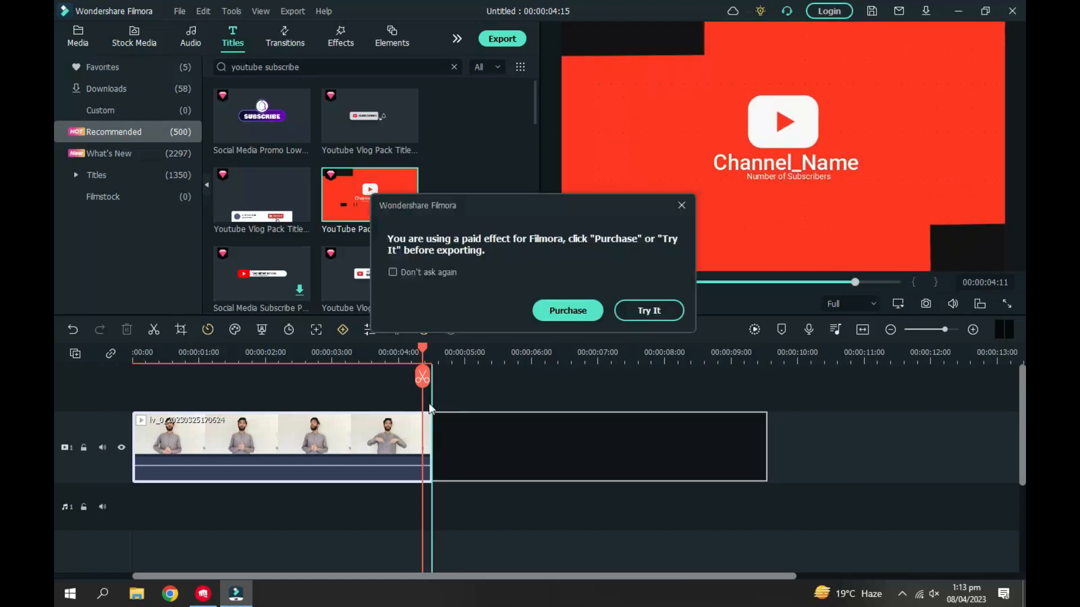
left_click(681, 205)
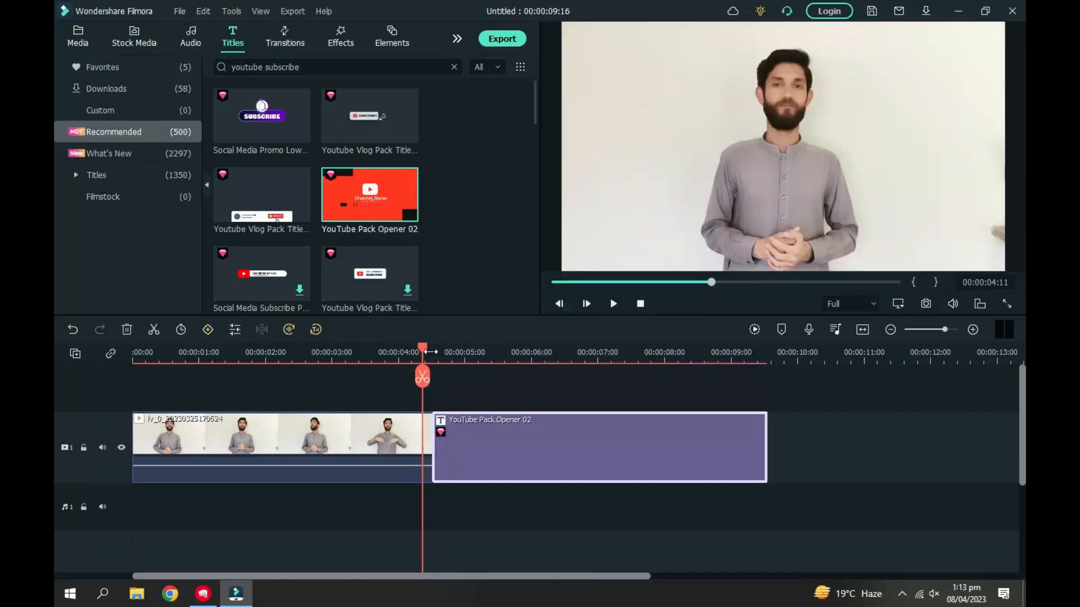
- Replace the Channel_Name text in the opener title with the copied name of the channel
left_click_drag(423, 348, 437, 352)
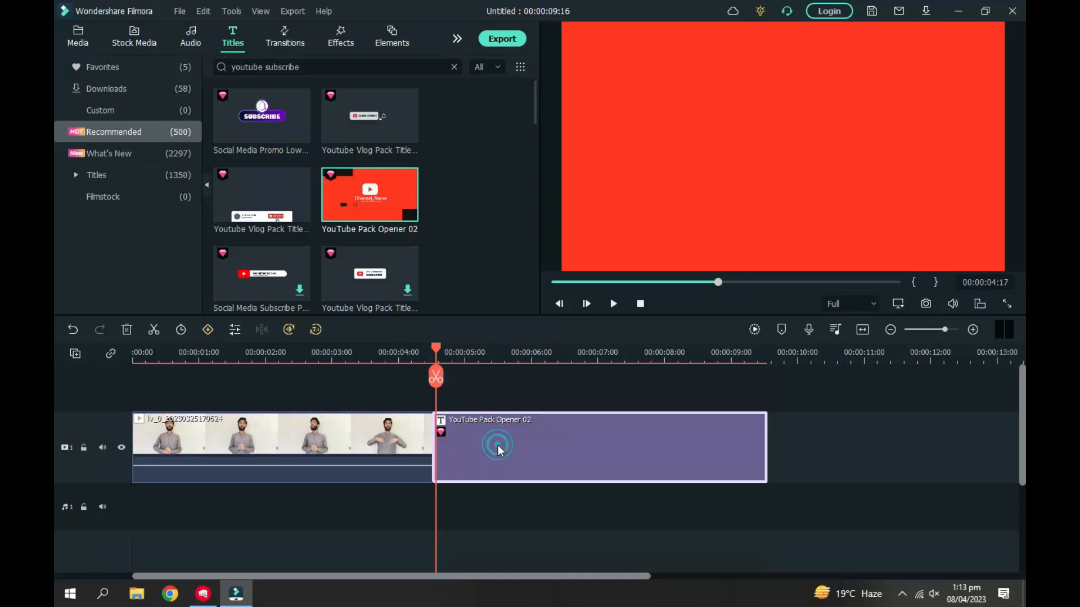
double_click(520, 444)
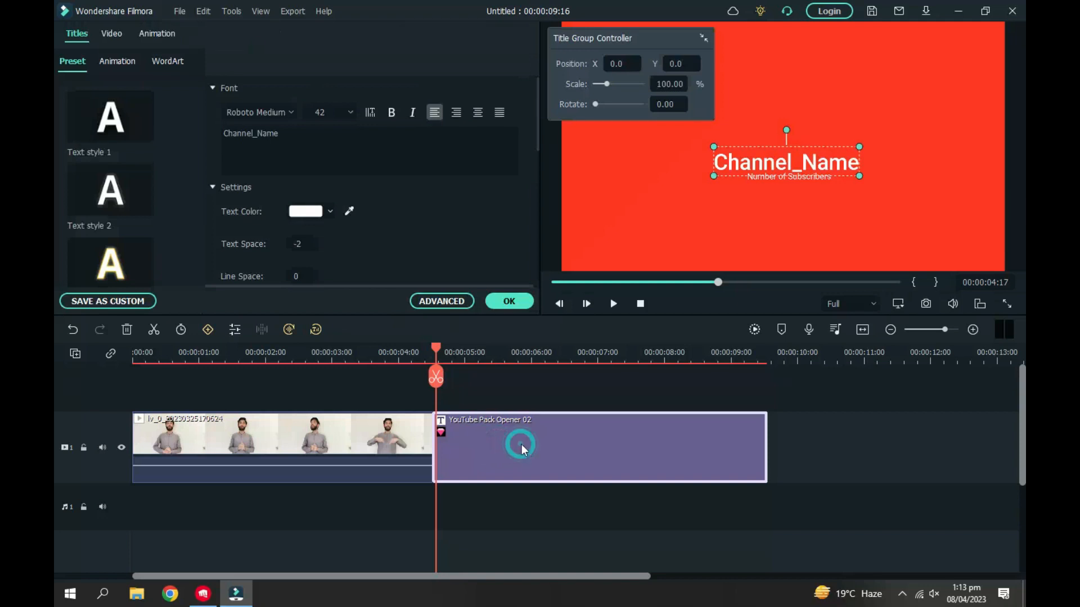
left_click_drag(647, 37, 956, 433)
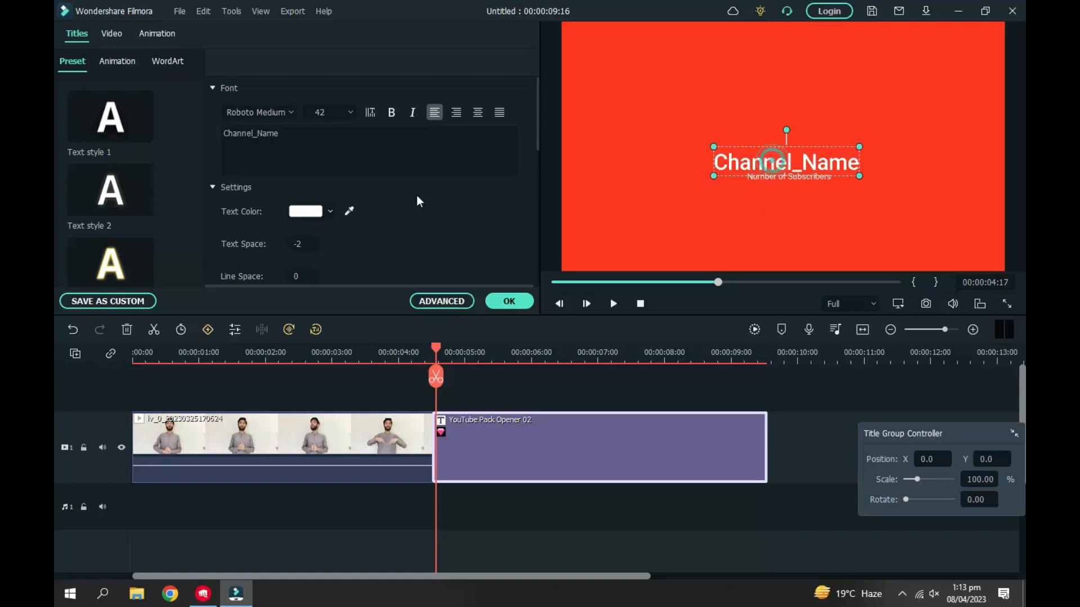
left_click(296, 135)
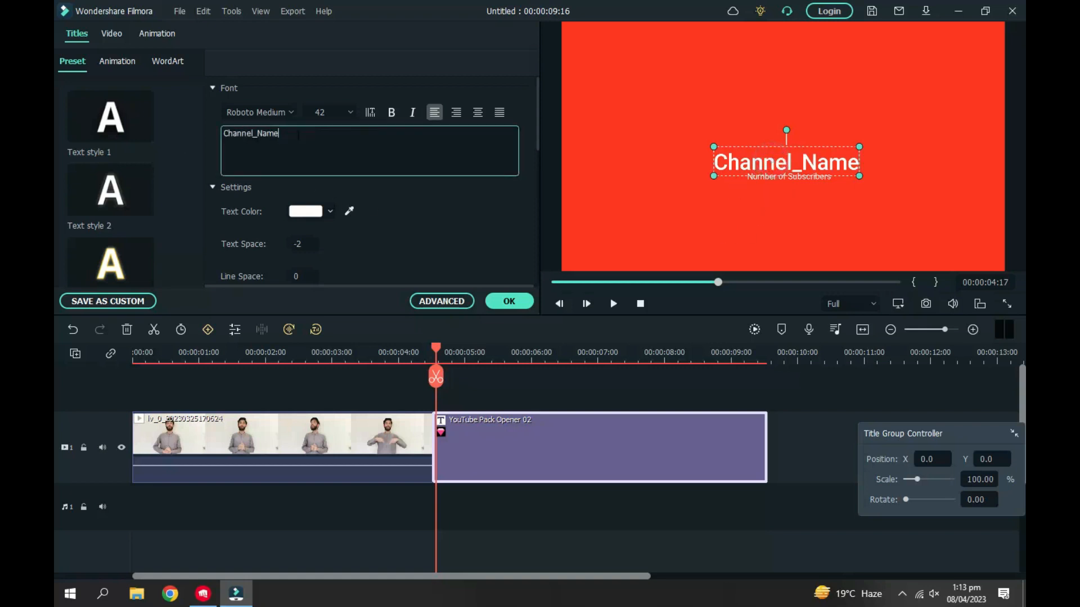
left_click(295, 133)
left_click_drag(279, 133, 223, 134)
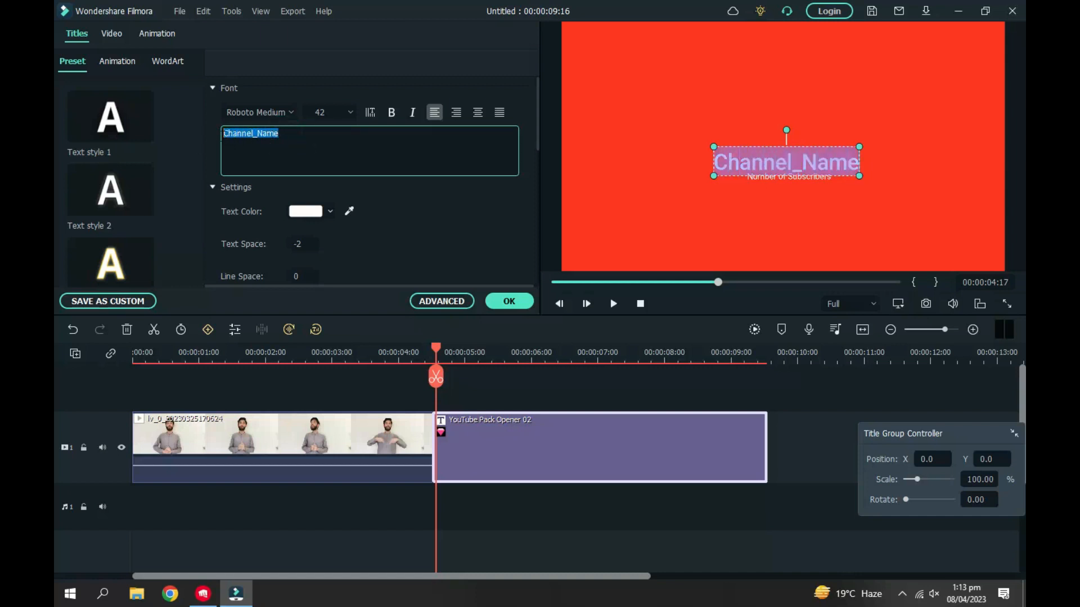
key("BackSpace")
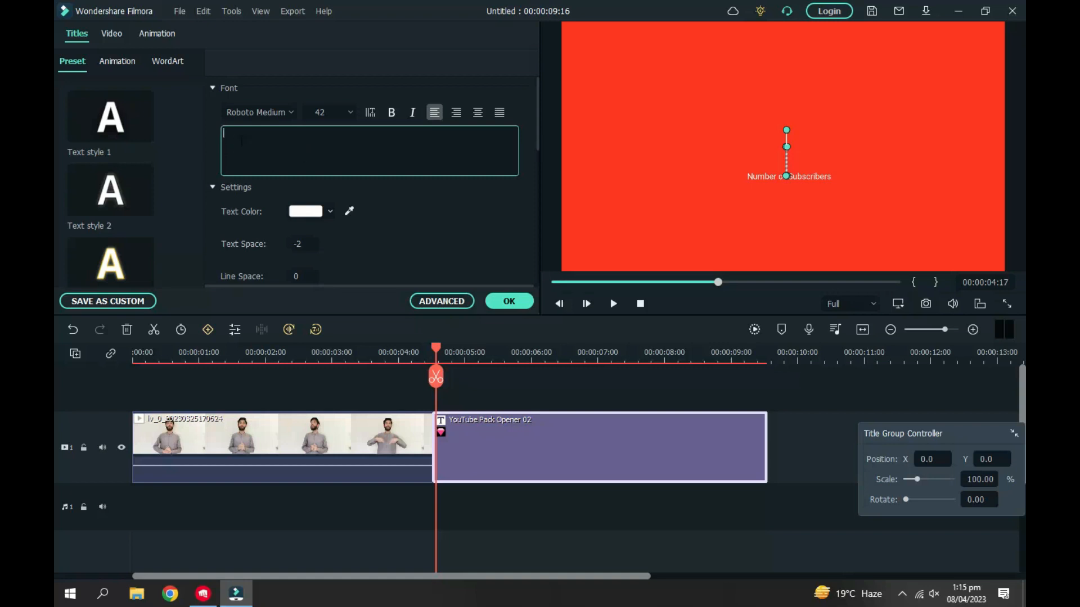
right_click(241, 133)
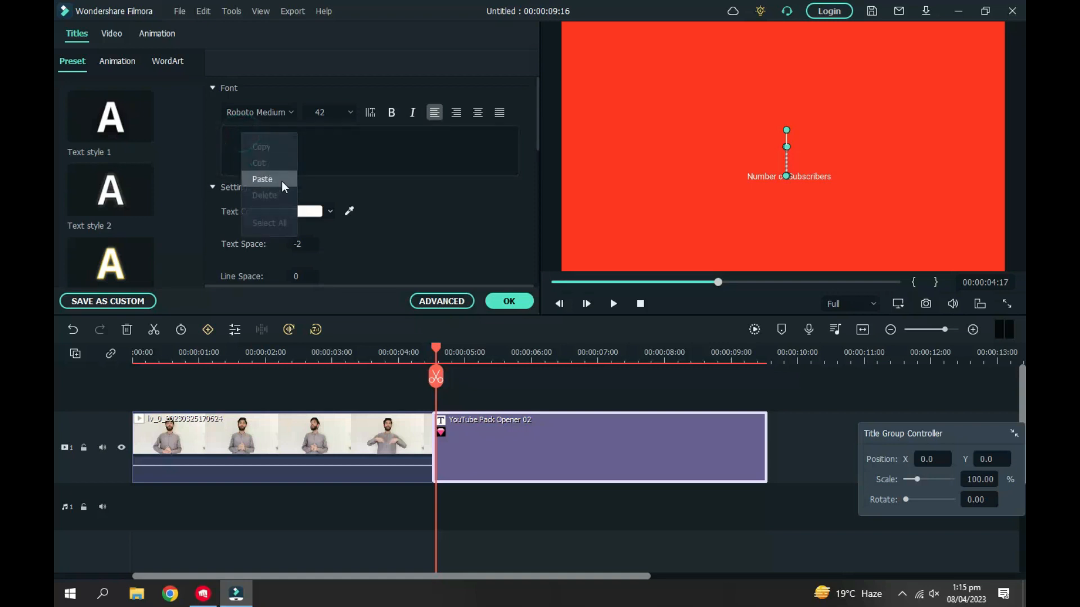
left_click(282, 180)
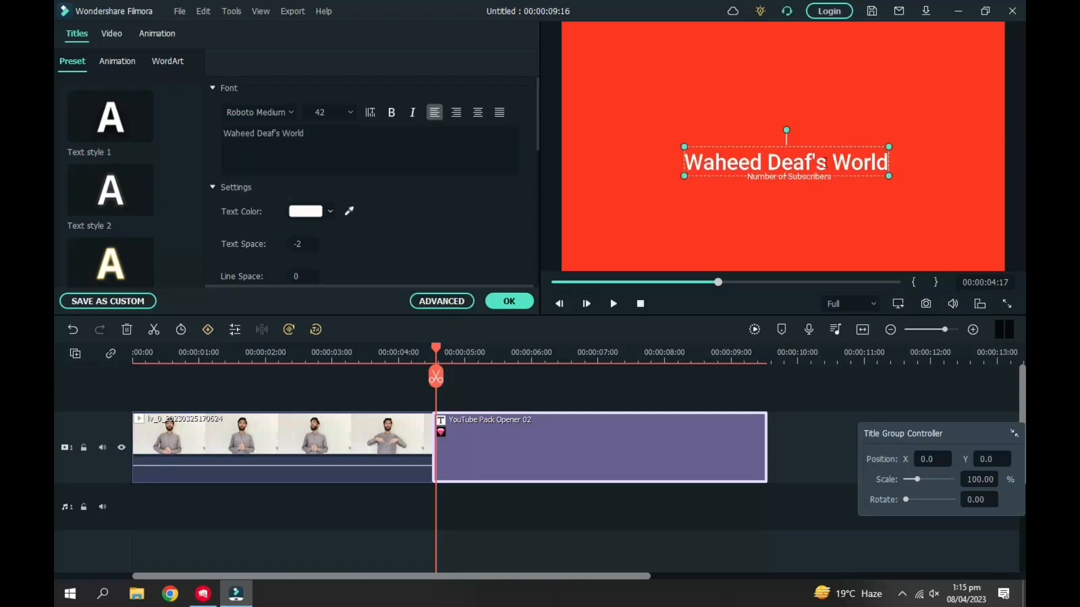
- Move the Number of Subscribers line slightly lower and replace its text with the channel's account handle
left_click(792, 180)
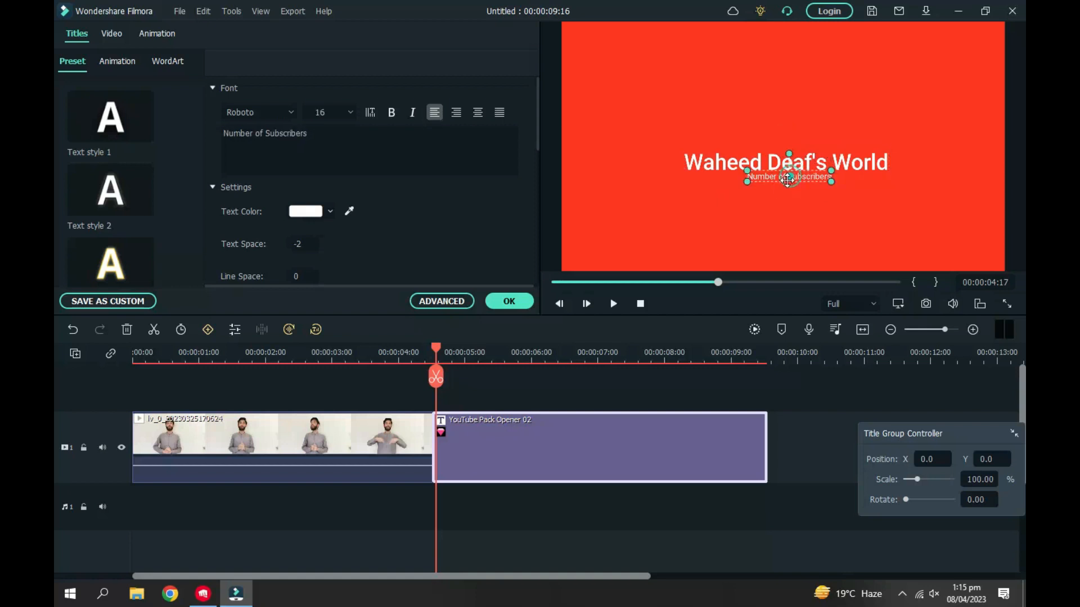
left_click_drag(788, 178, 781, 184)
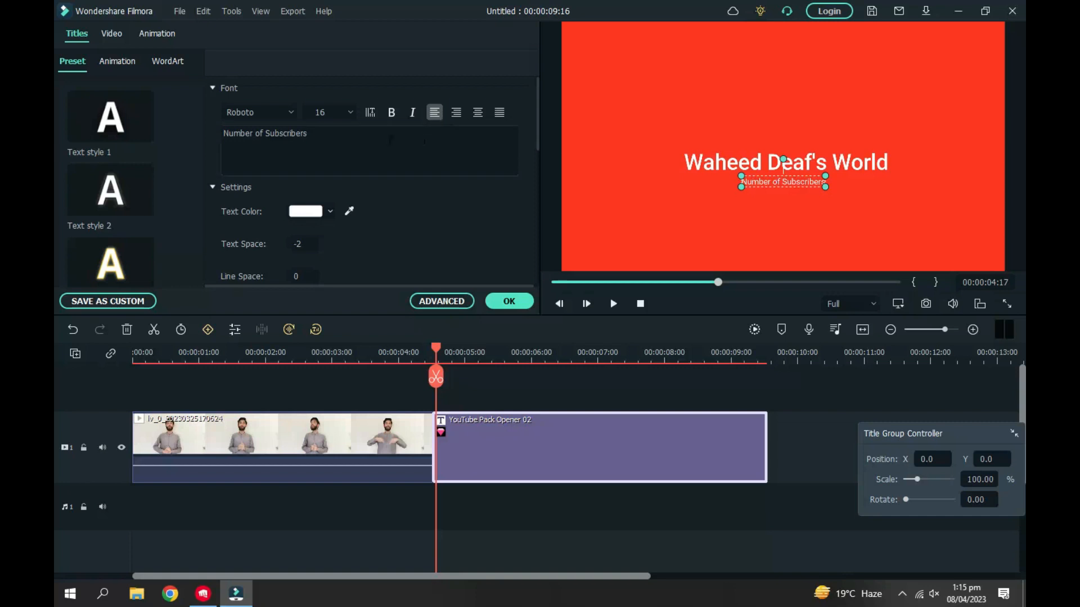
left_click(318, 135)
left_click_drag(318, 135, 222, 137)
key("BackSpace")
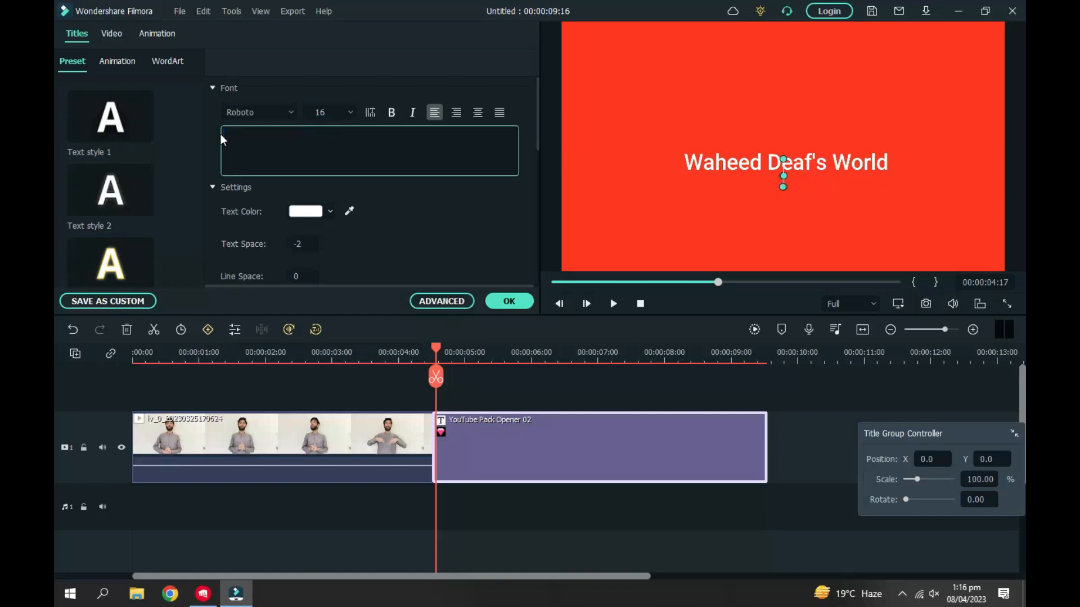
type("Waheed.d")
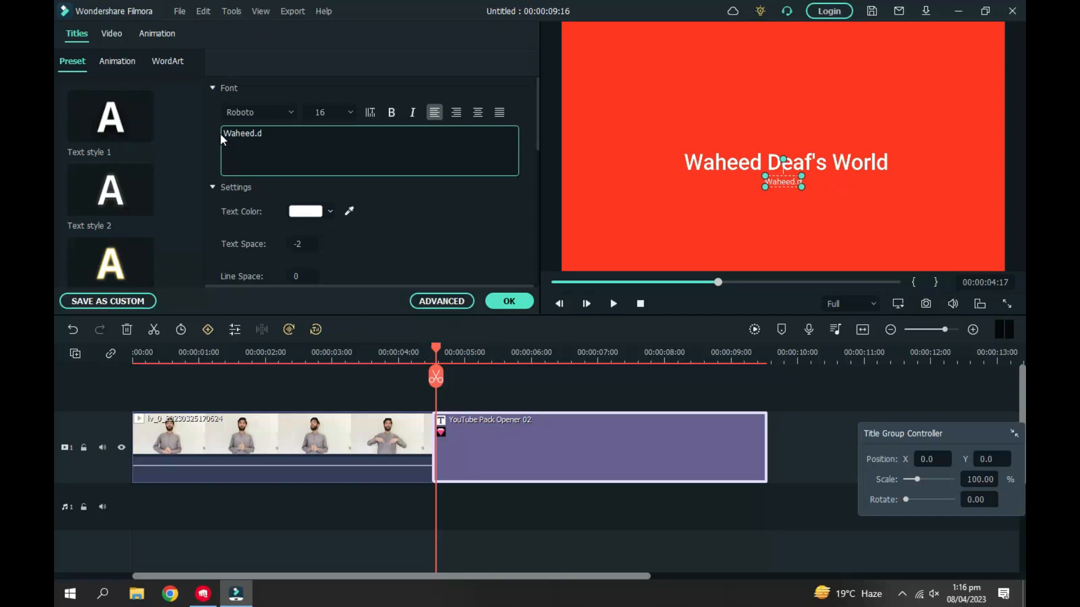
key("BackSpace")
key("BackSpace")
type(".deaf")
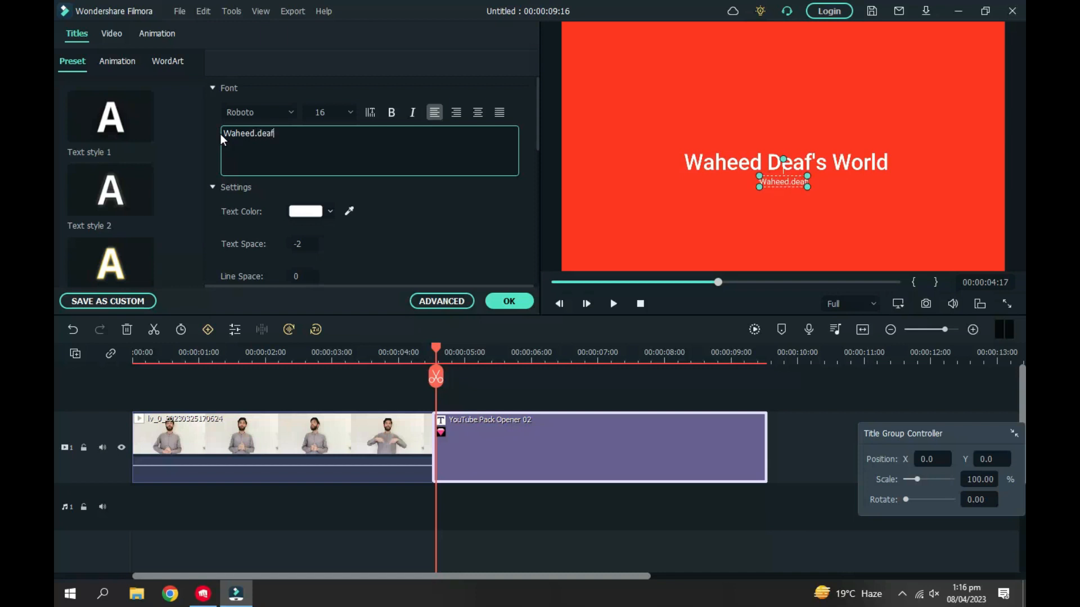
type("3")
- Enlarge the handle line under the channel name to font size 28 and apply the title edits
left_click_drag(752, 189, 787, 186)
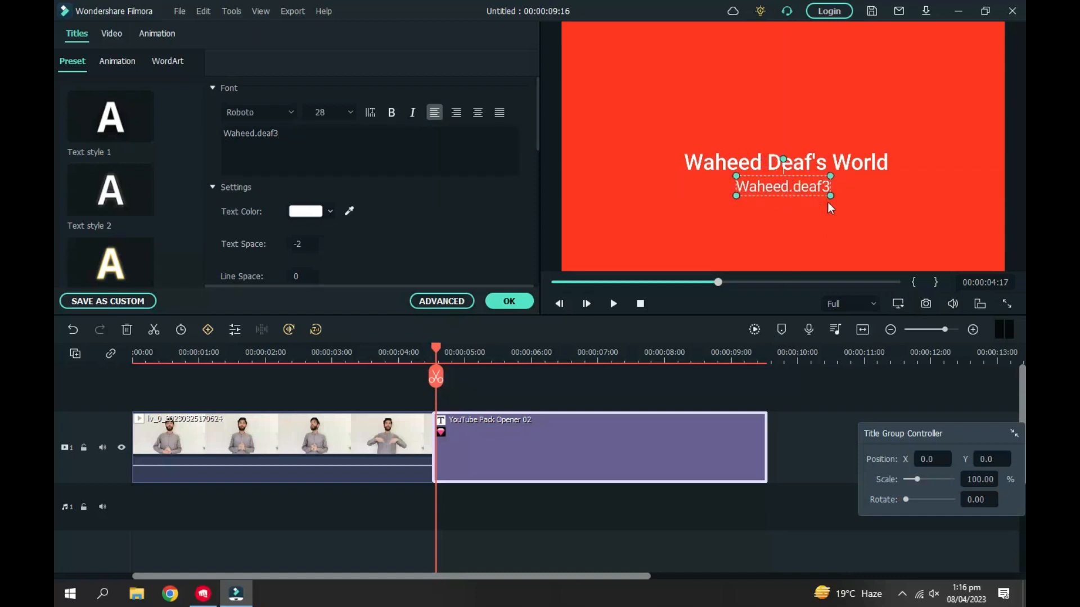
left_click(830, 219)
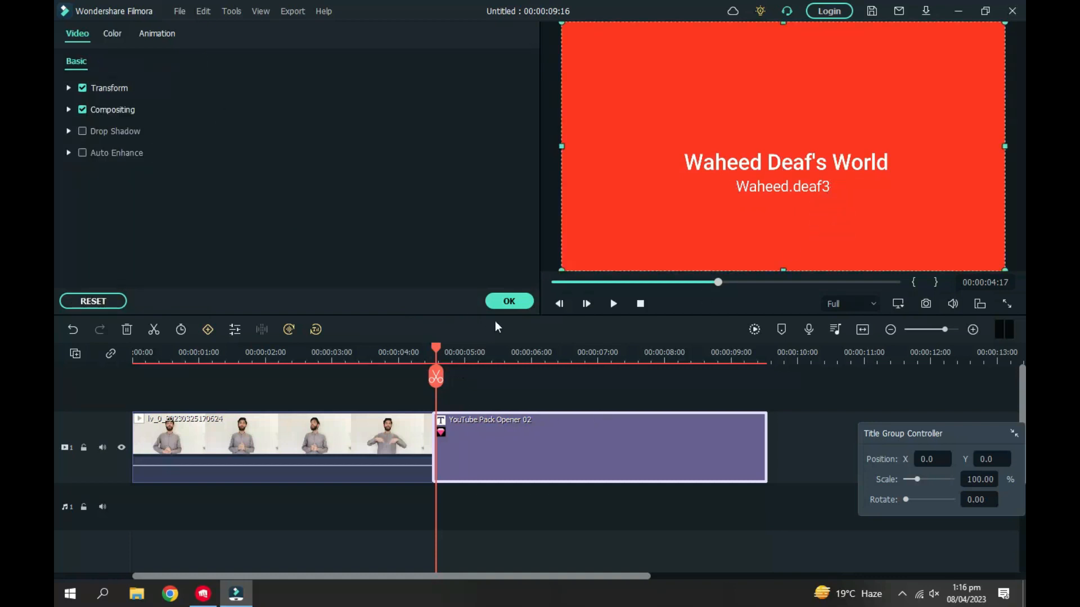
left_click(509, 302)
- Play the edited opener from 00:00:04:14 and render the timeline preview
left_click_drag(438, 351, 429, 351)
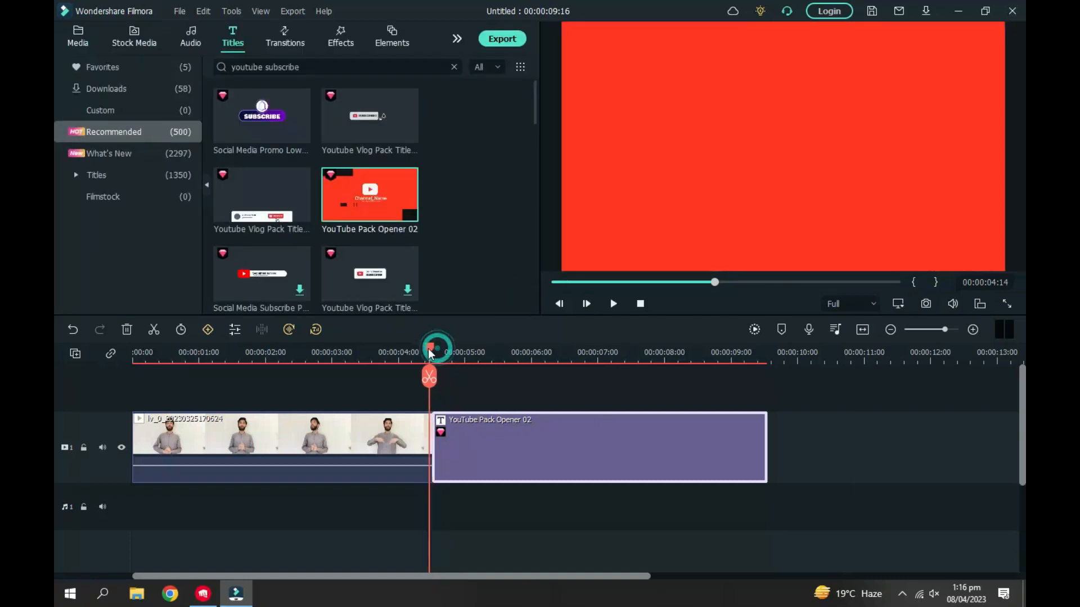
left_click(613, 304)
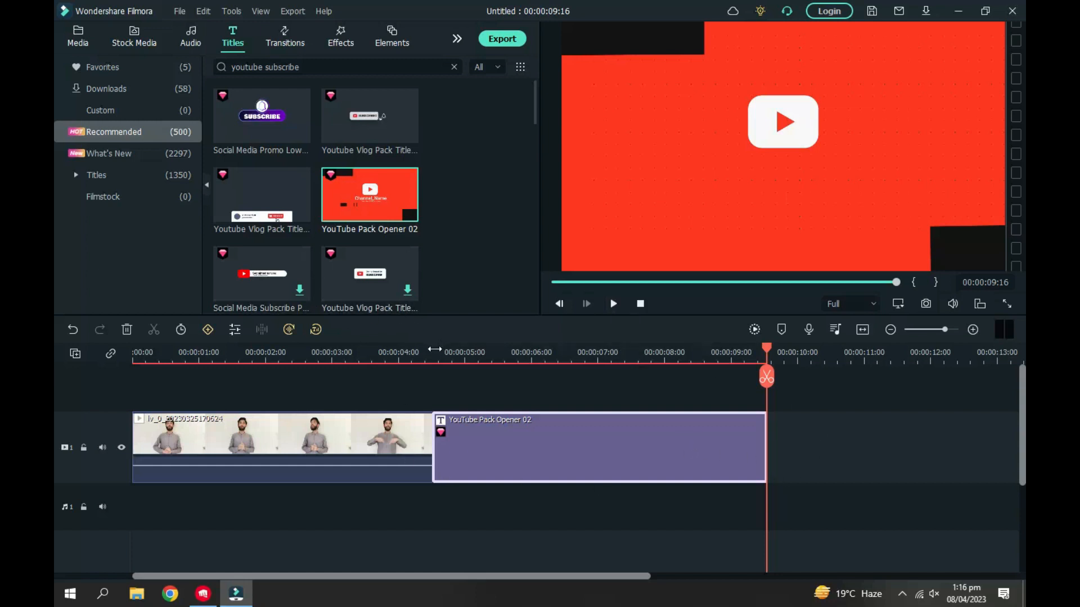
left_click(755, 331)
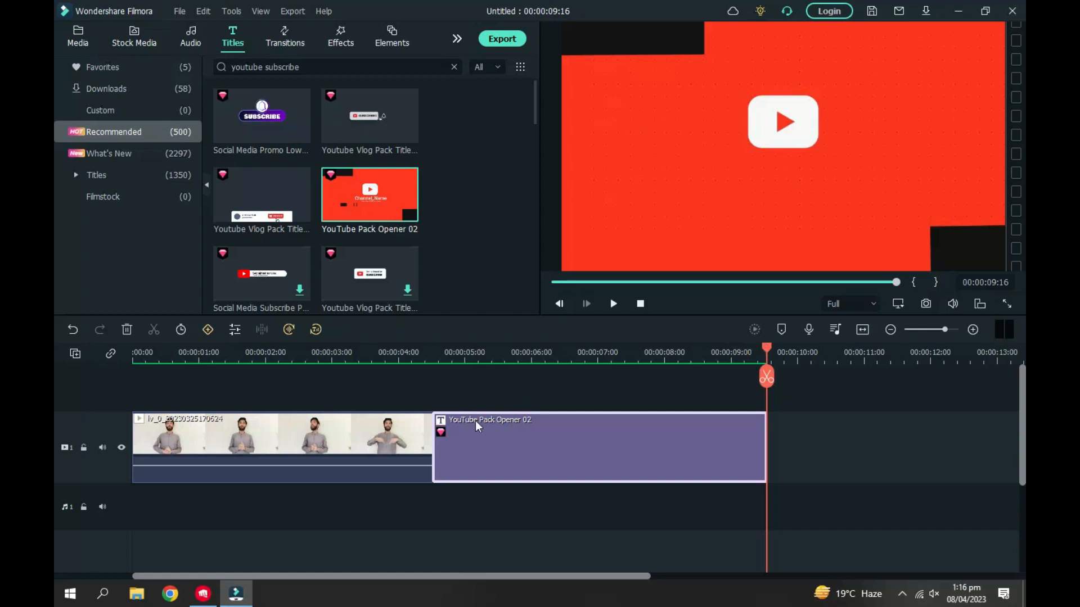
- Import the audio file Project_04-22_Full HD 1080p_HIGH_FR30 into the project media
left_click(77, 38)
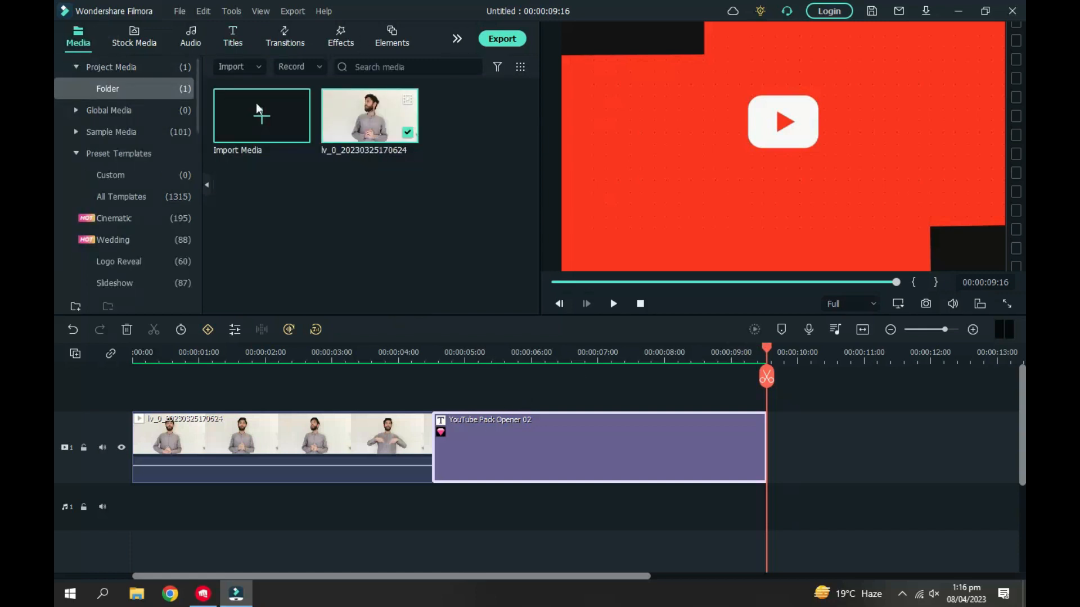
left_click(267, 117)
left_click(470, 118)
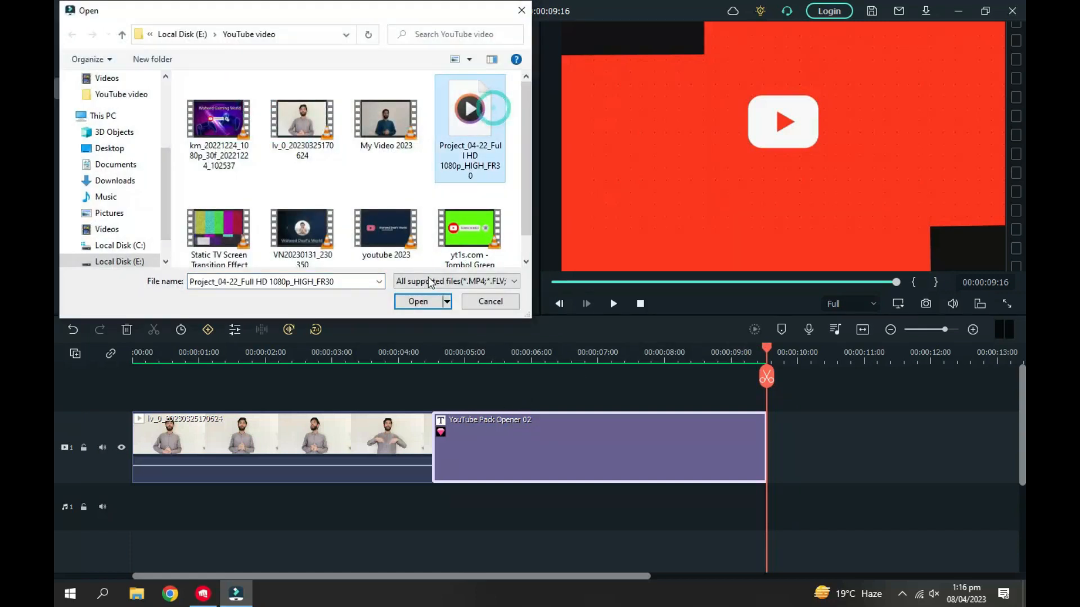
left_click(420, 301)
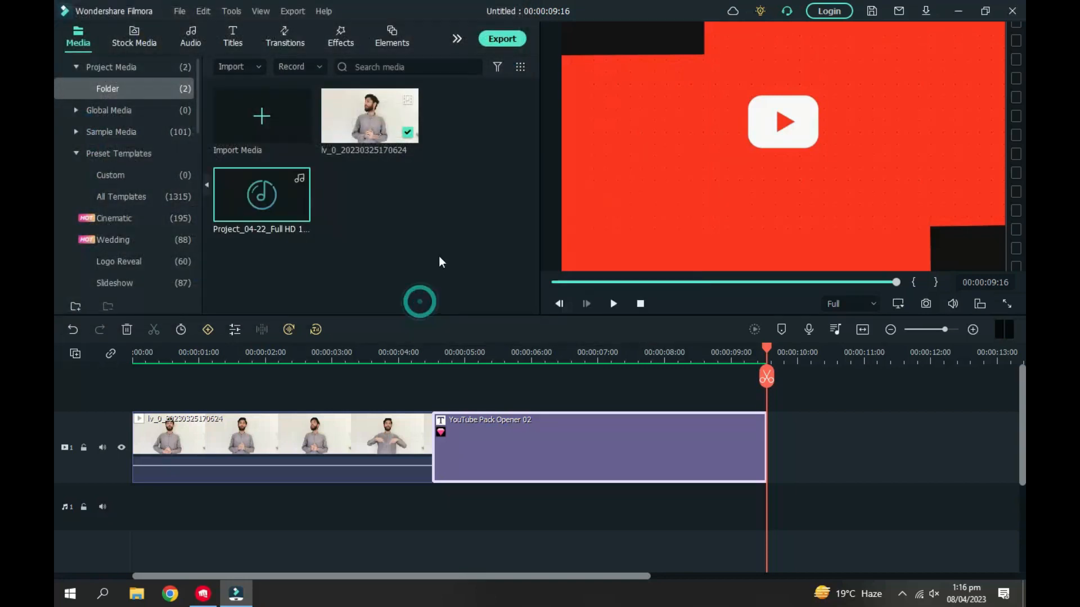
- Place Project_04-22_Full HD 1080p_HIGH_FR30 at the start of the audio track, split it at 00:00:09:16 and delete the excess after the opener
left_click_drag(264, 185, 112, 489)
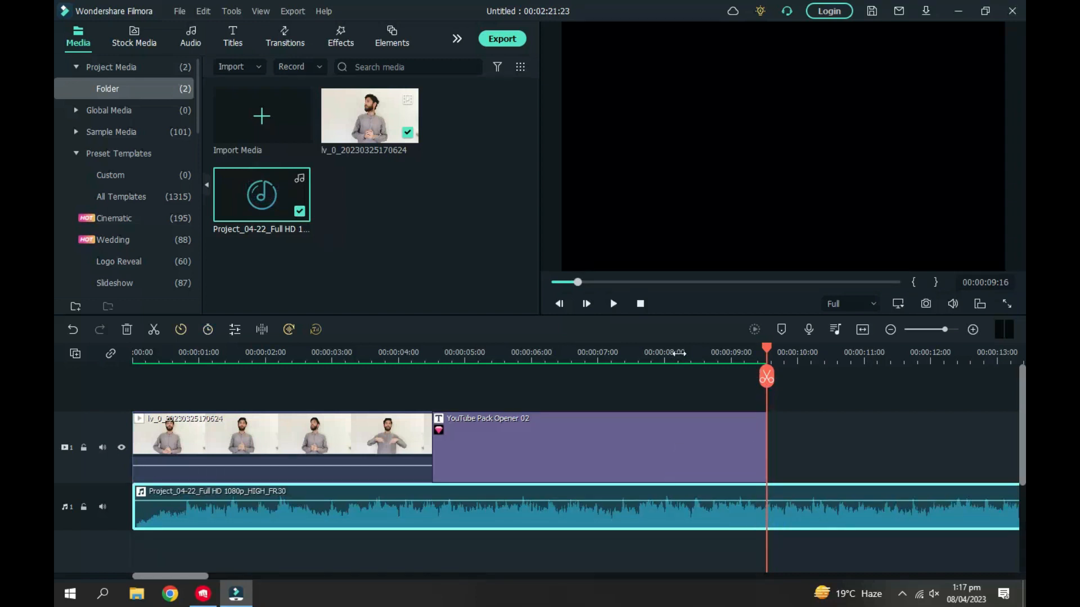
left_click_drag(678, 354, 641, 359)
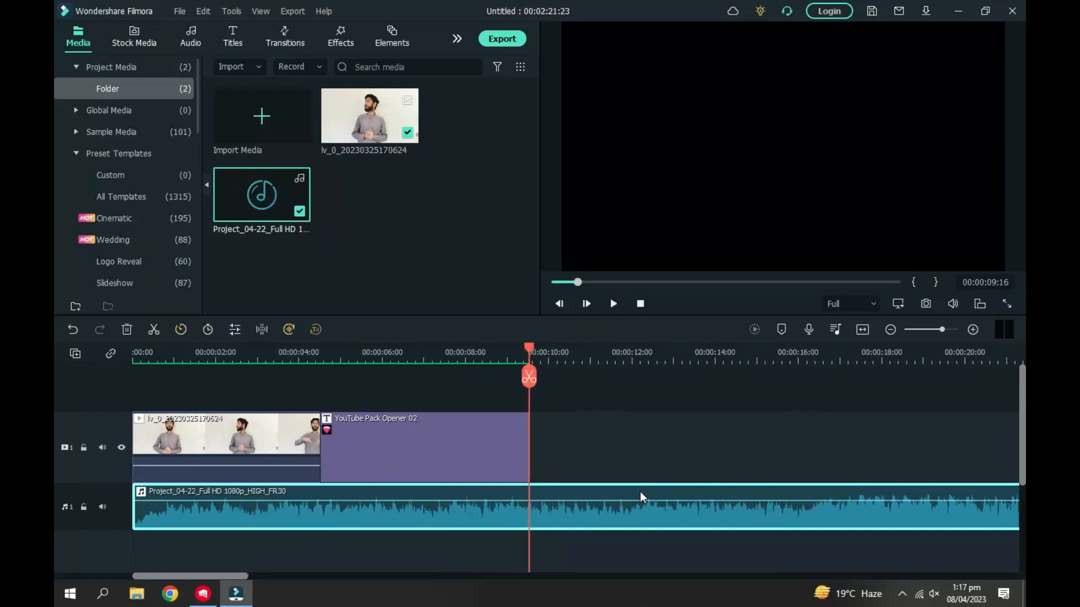
left_click(530, 377)
right_click(593, 507)
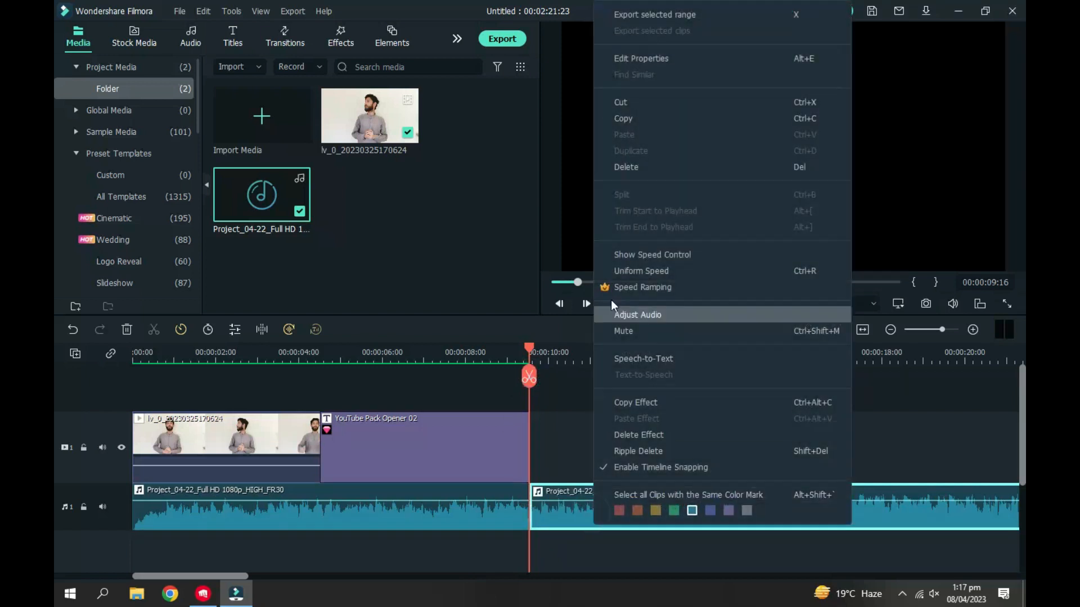
left_click(614, 168)
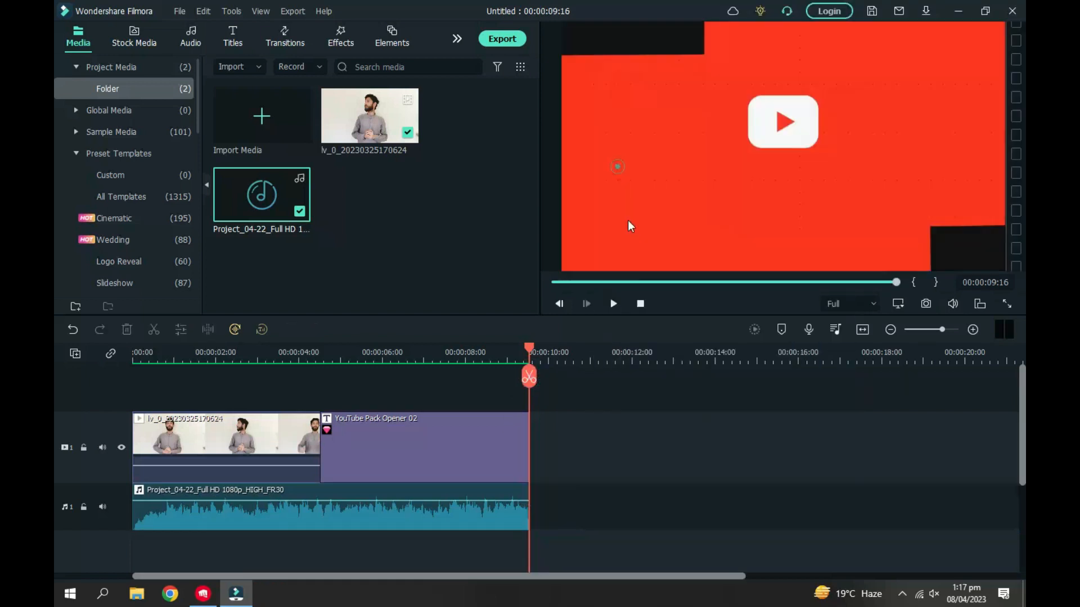
- Play the last frames of the timeline from 00:00:09:11 to check where the opener and audio end
left_click(528, 343)
left_click_drag(530, 354, 522, 353)
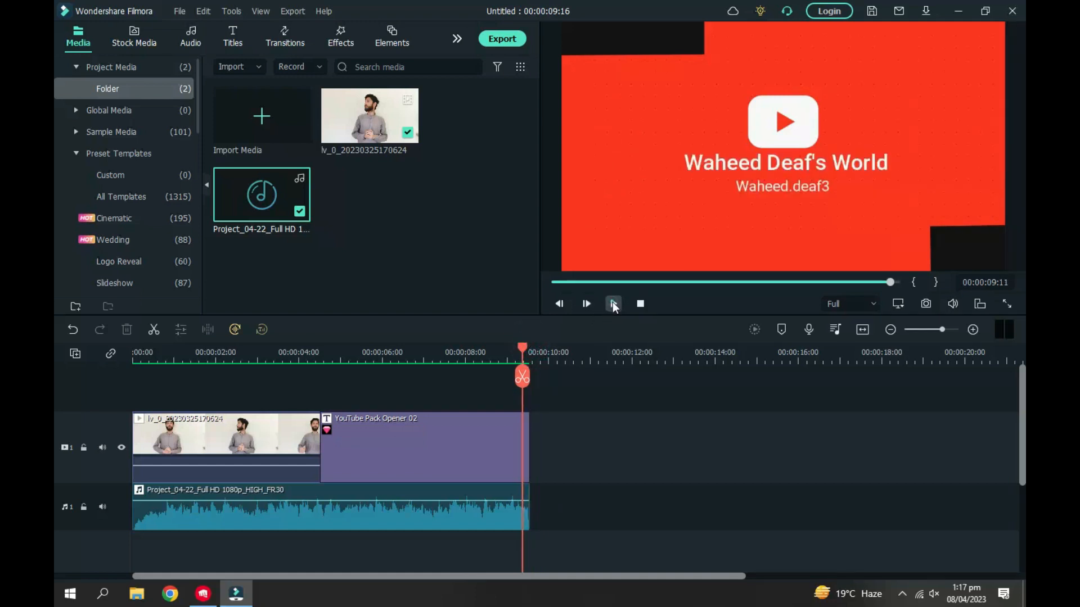
left_click(612, 304)
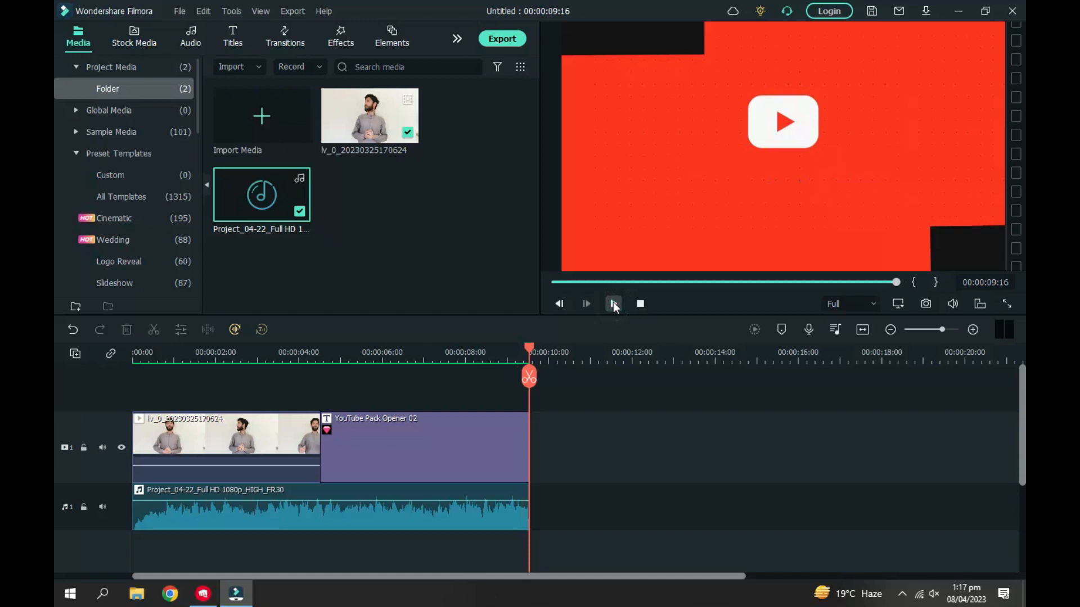
- Export the project to the local Videos folder as an MP4 named My Video with the DEFAULT preset at 1920x1080 and 30 fps
left_click(506, 44)
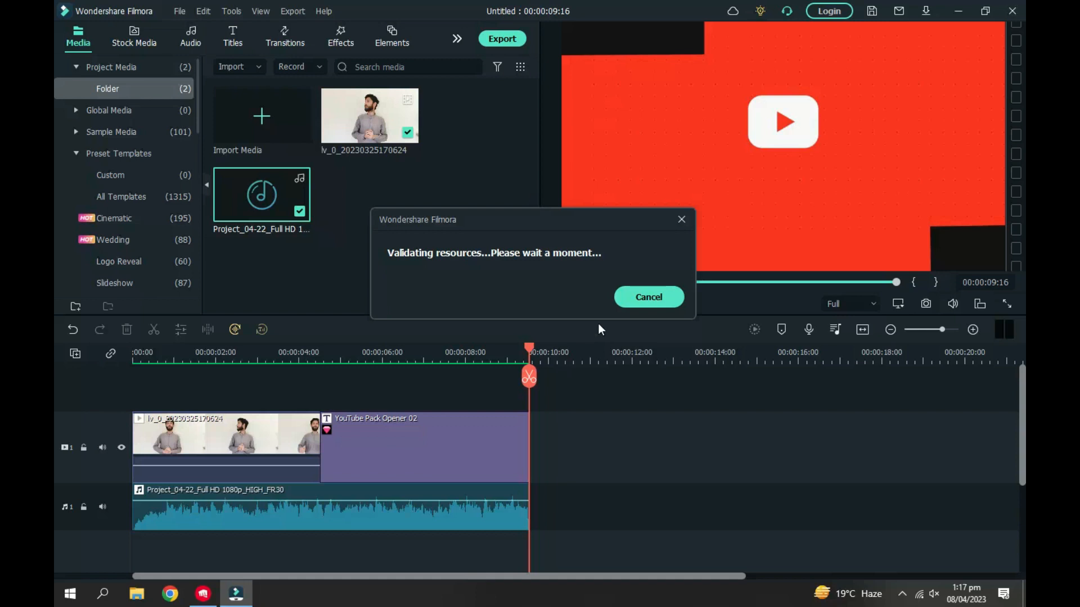
key("ctrl+e")
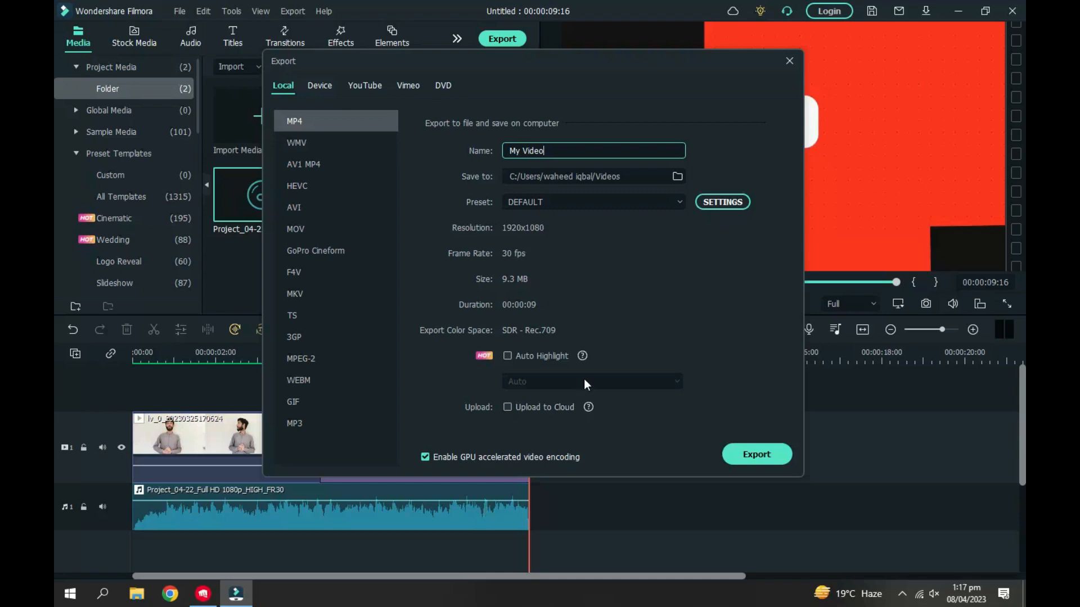
left_click(753, 451)
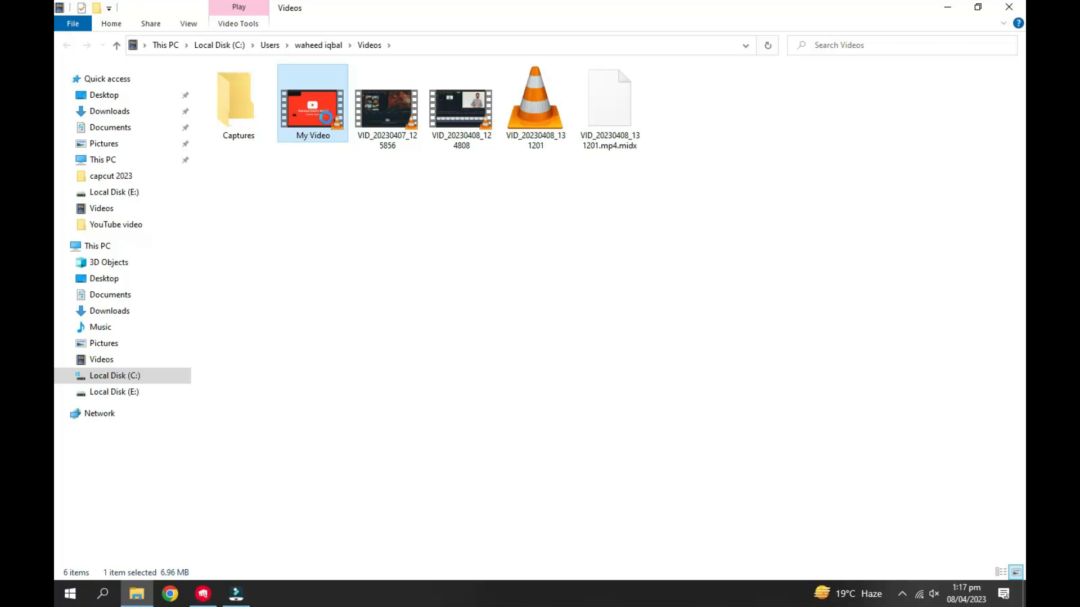
- Play the exported My Video file in VLC media player, skip ahead to 00:03, watch through the opener and close the player
right_click(326, 117)
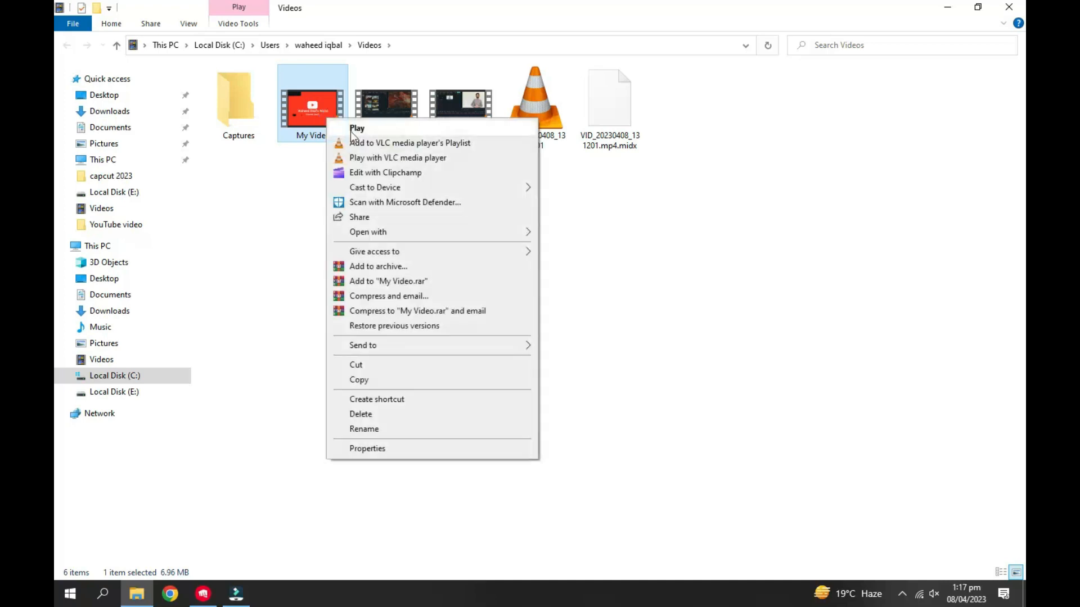
left_click(361, 144)
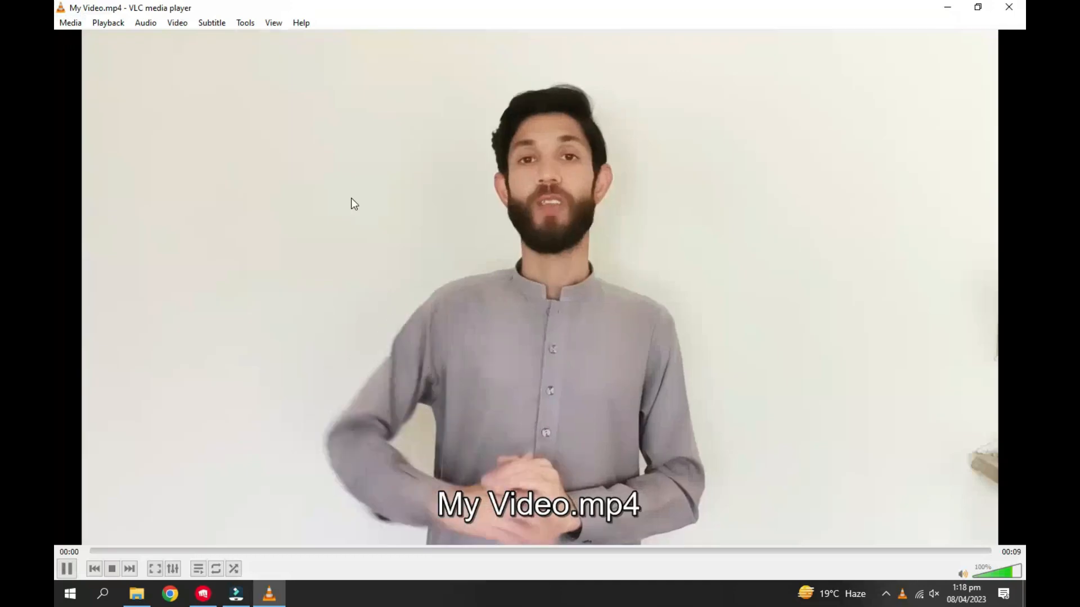
key("space")
left_click(127, 552)
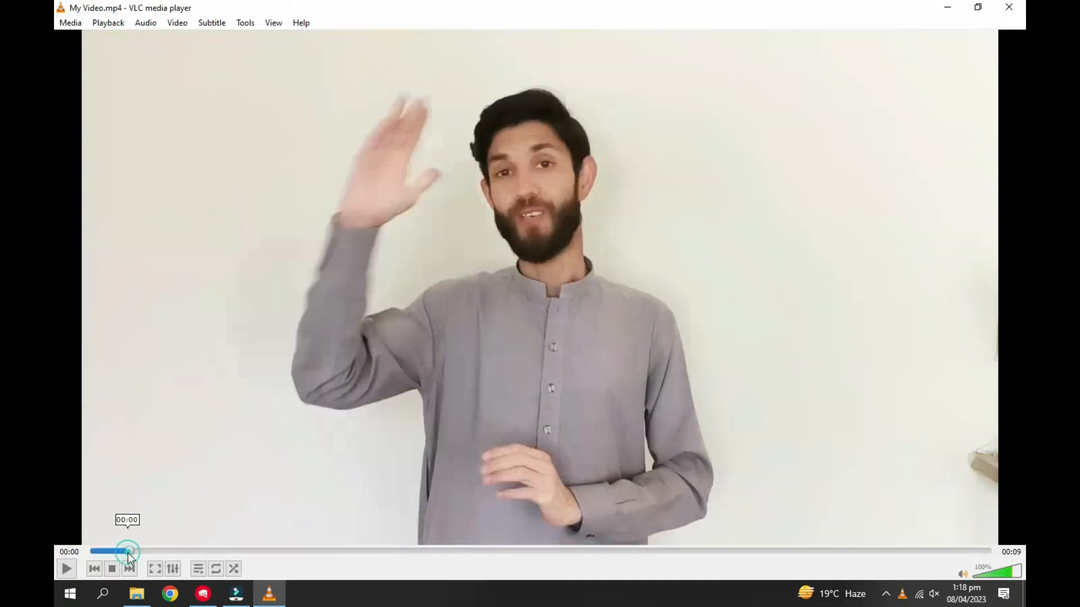
left_click_drag(128, 551, 441, 603)
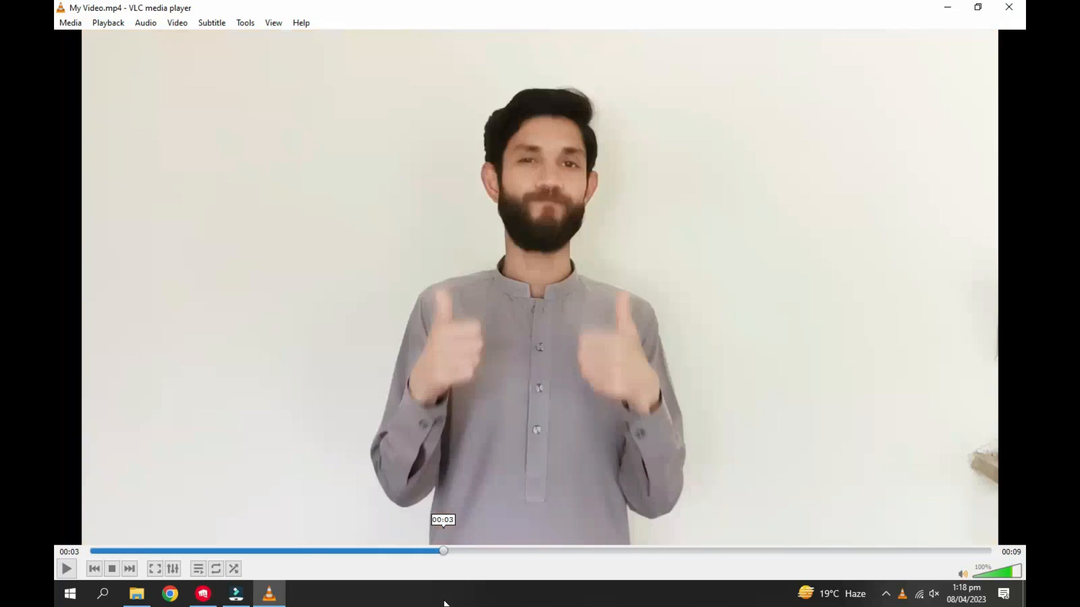
left_click(65, 569)
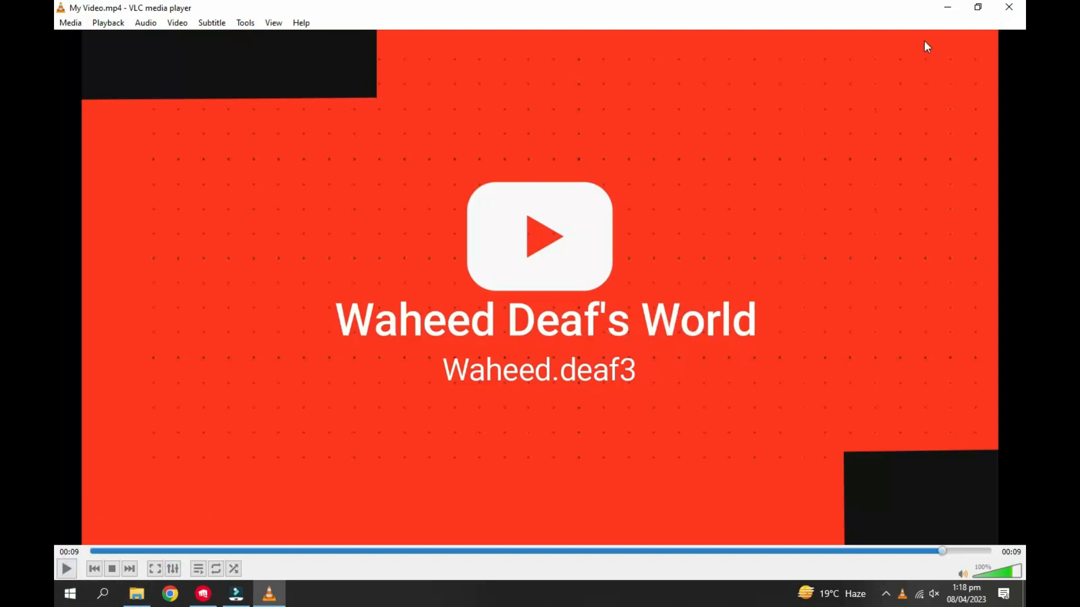
left_click(1008, 7)
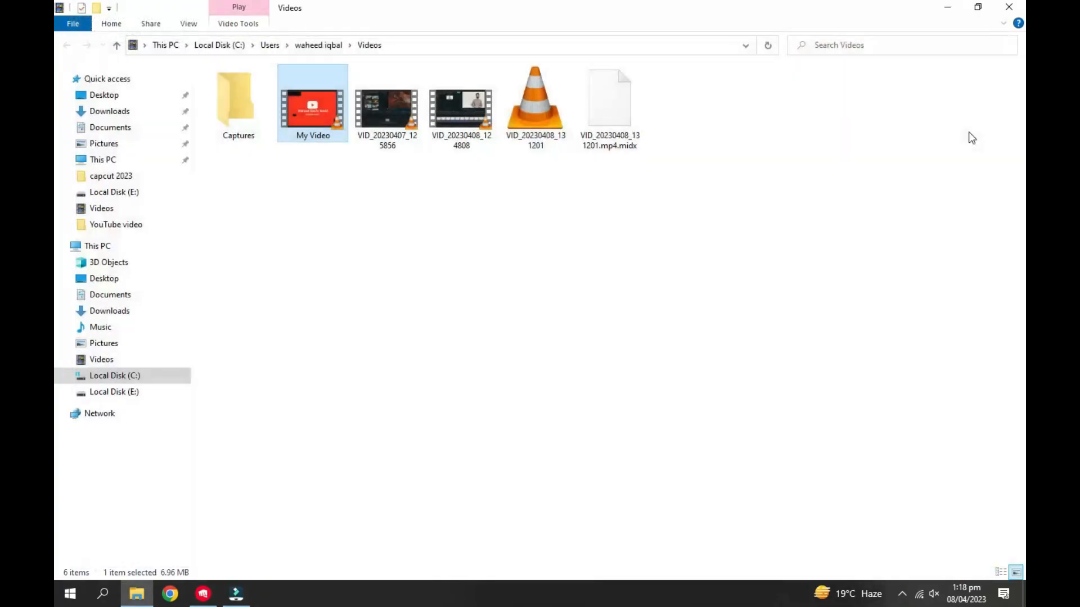